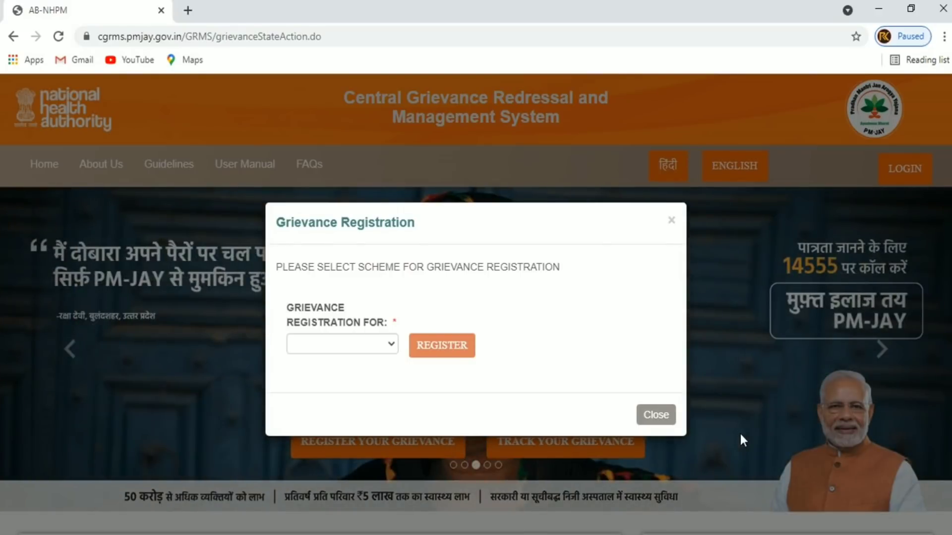
Step: Select PMJAY as the scheme for grievance registration and open its registration form
left_click(391, 347)
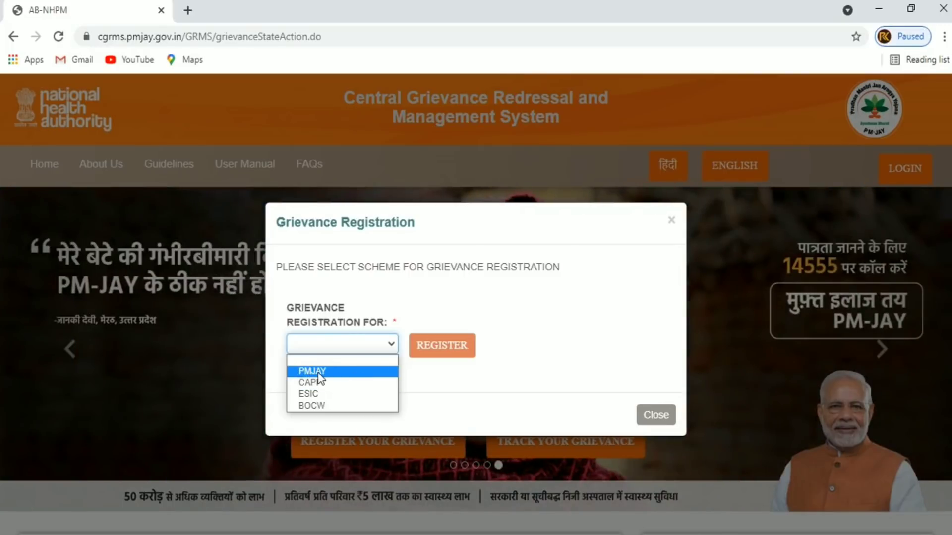
left_click(318, 371)
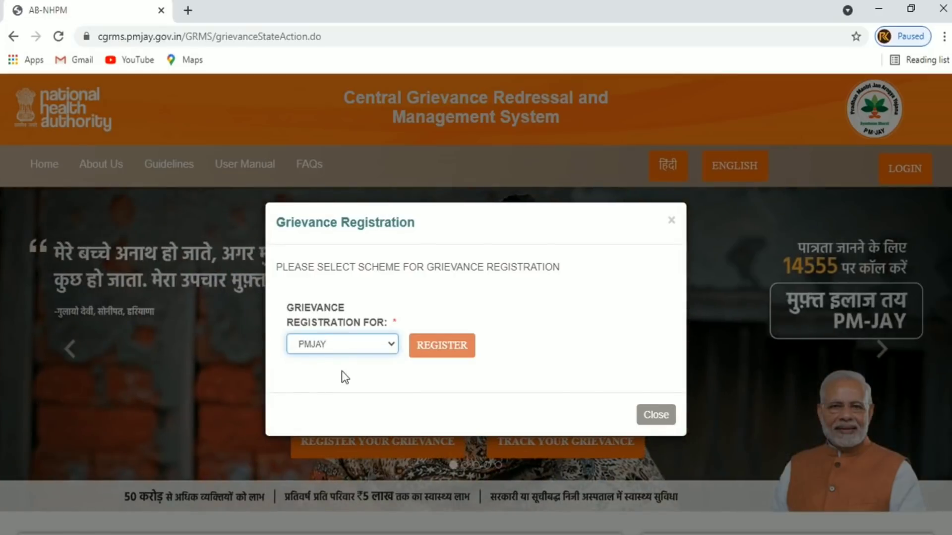
left_click(446, 347)
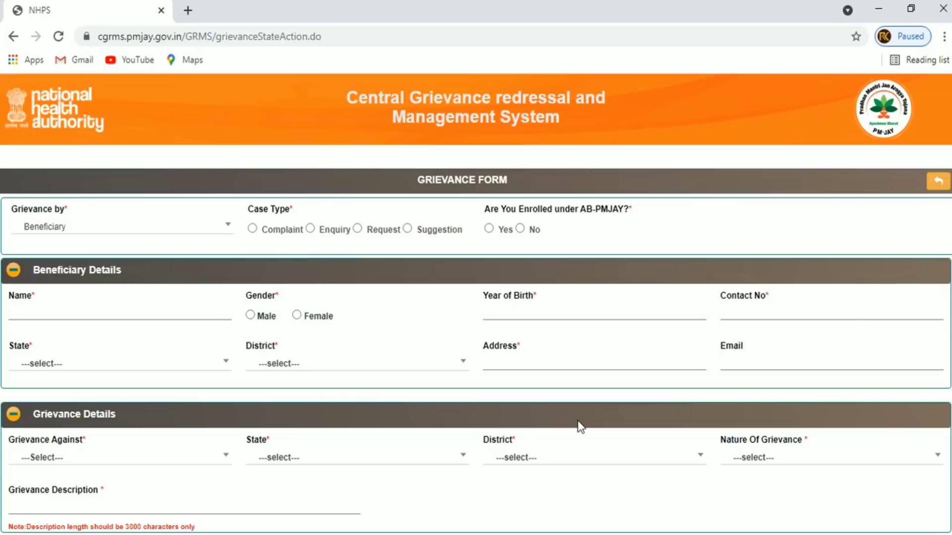
Step: Set the grievance filer to Beneficiary, the case type to Request and enrolment under AB-PMJAY to No
left_click(230, 228)
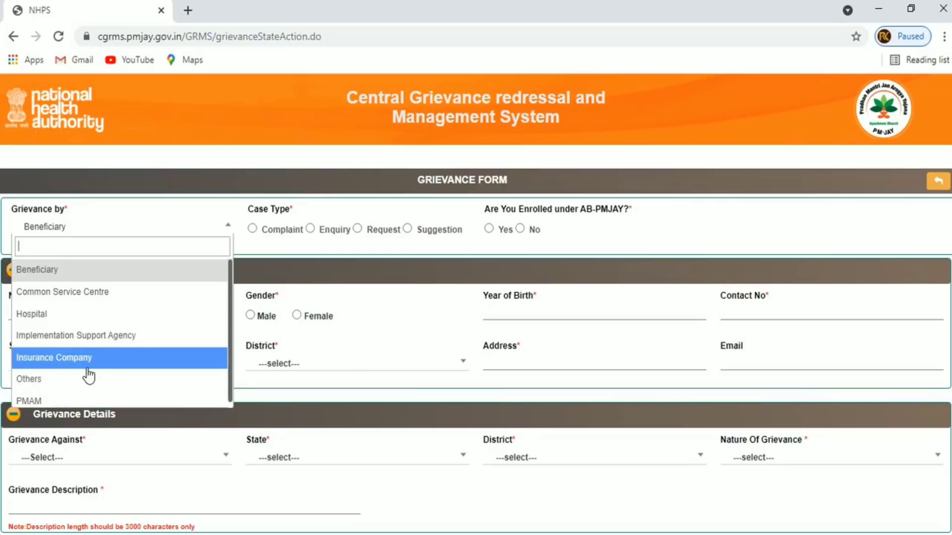
left_click(58, 275)
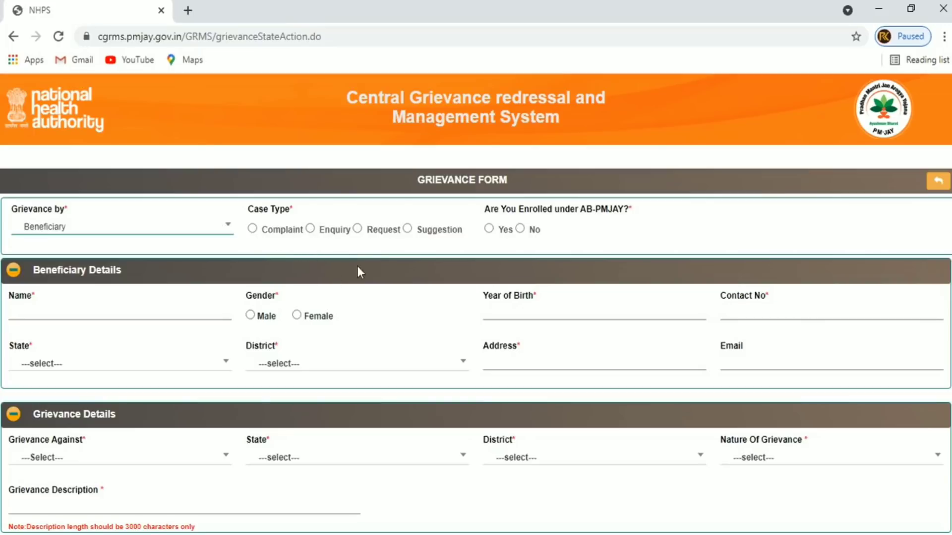
left_click(358, 229)
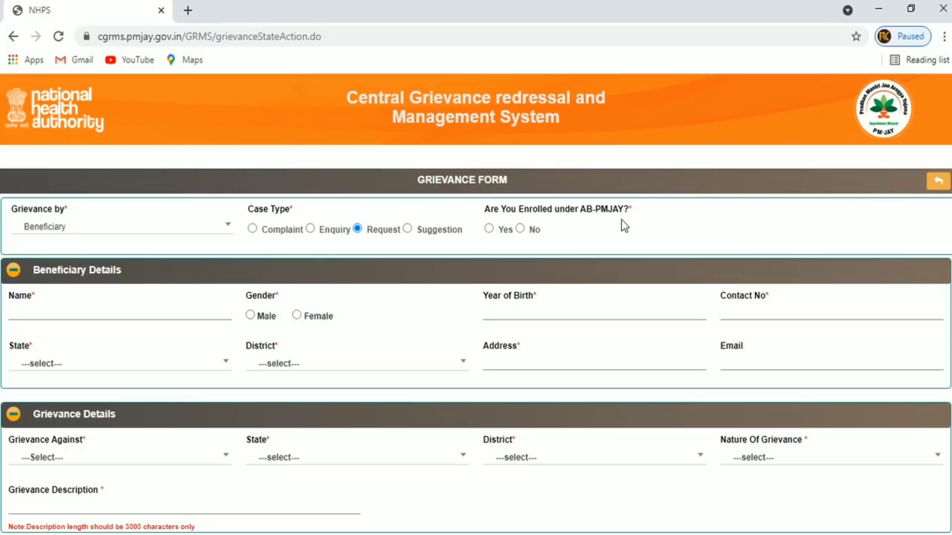
left_click(520, 230)
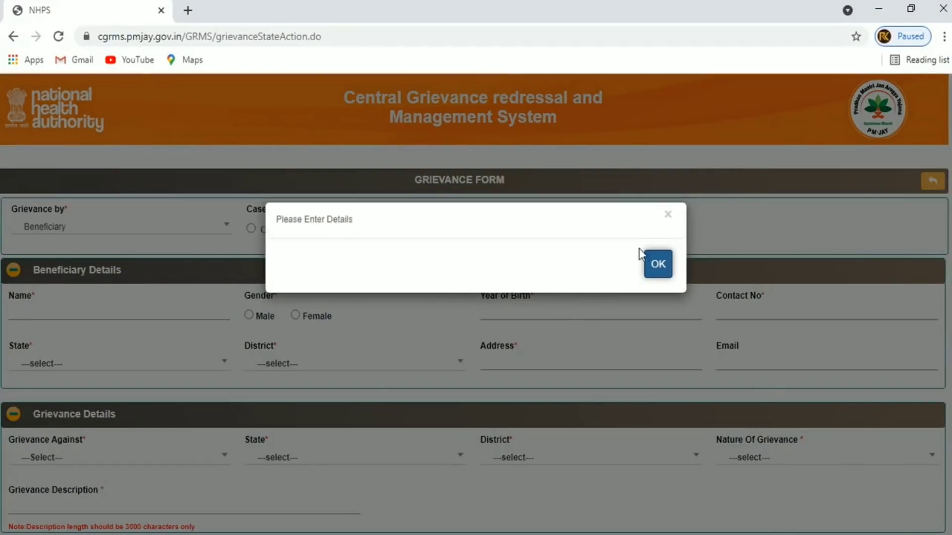
left_click(652, 263)
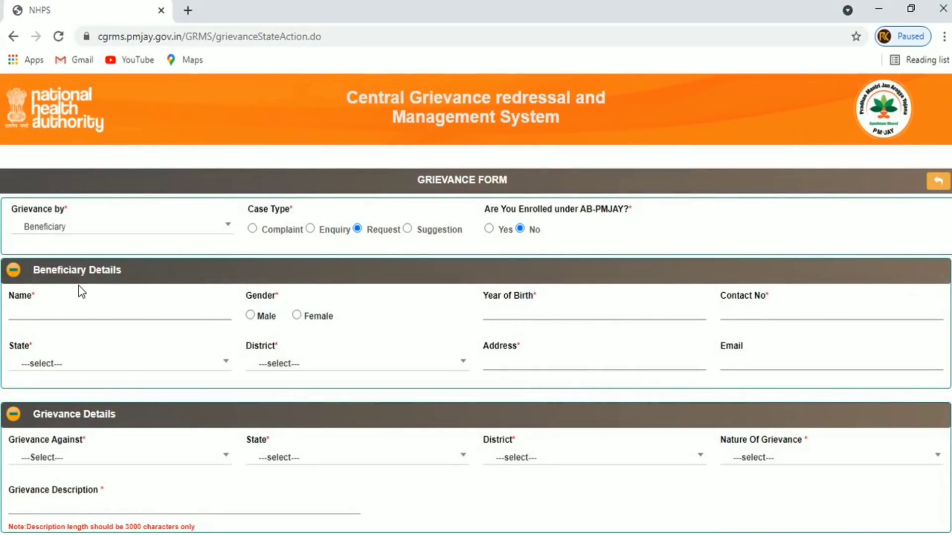
Step: Set the gender to Male in the beneficiary details
left_click(36, 311)
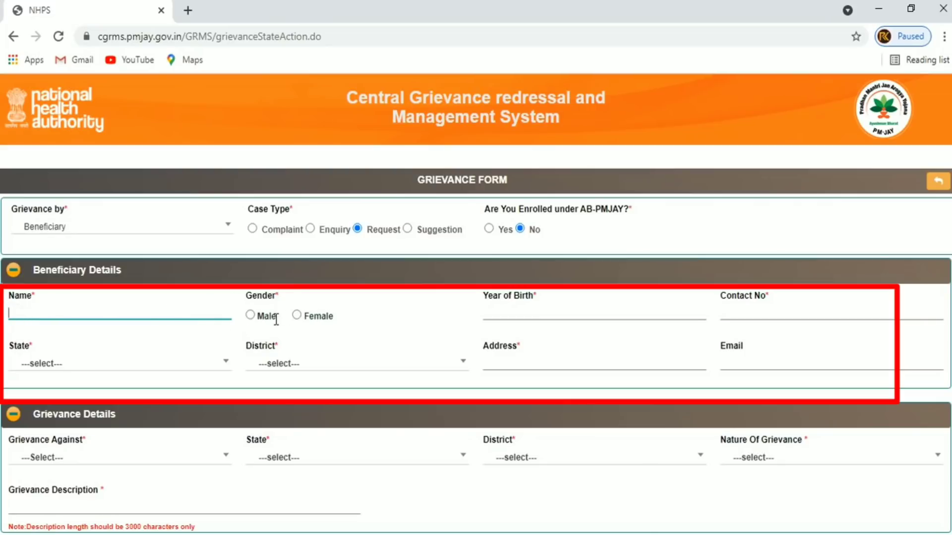
left_click(251, 315)
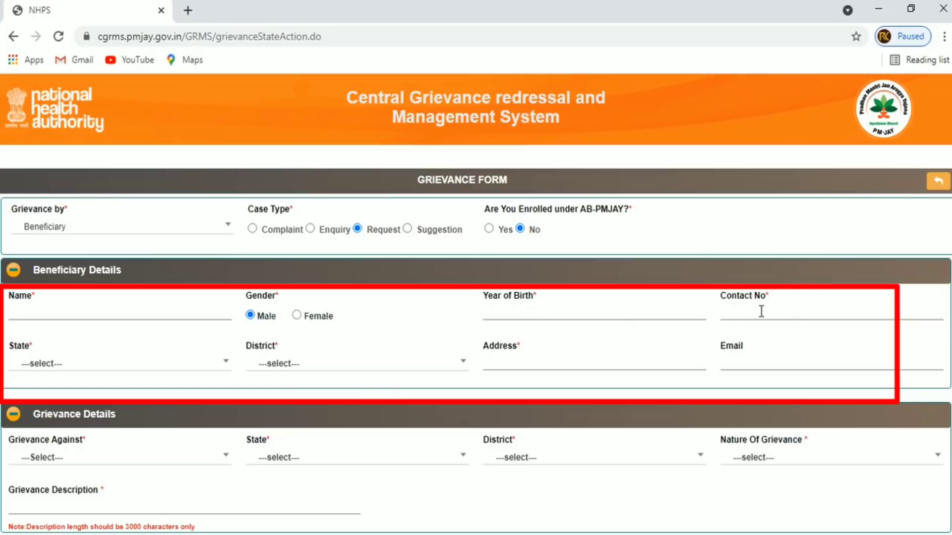
left_click(736, 314)
left_click(57, 364)
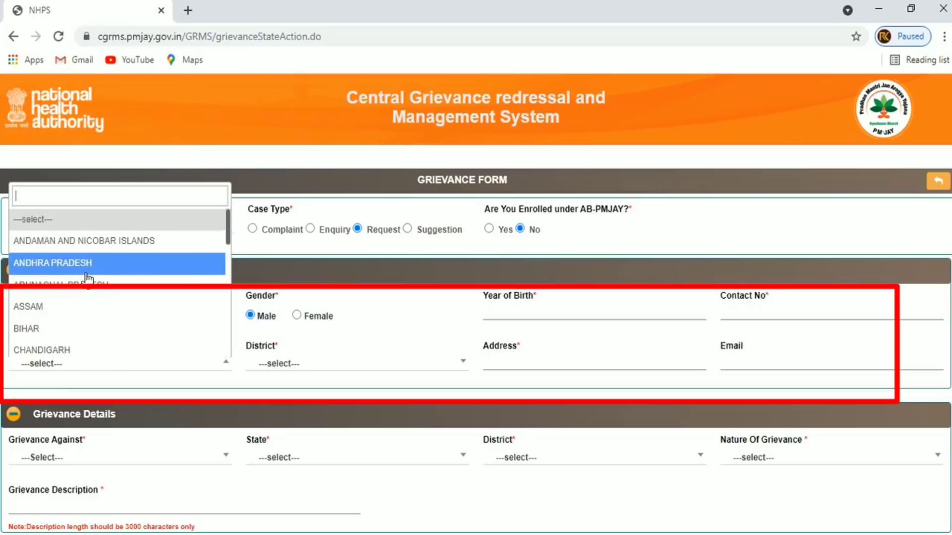
scroll(85, 289, "down", 5)
scroll(84, 275, "down", 6)
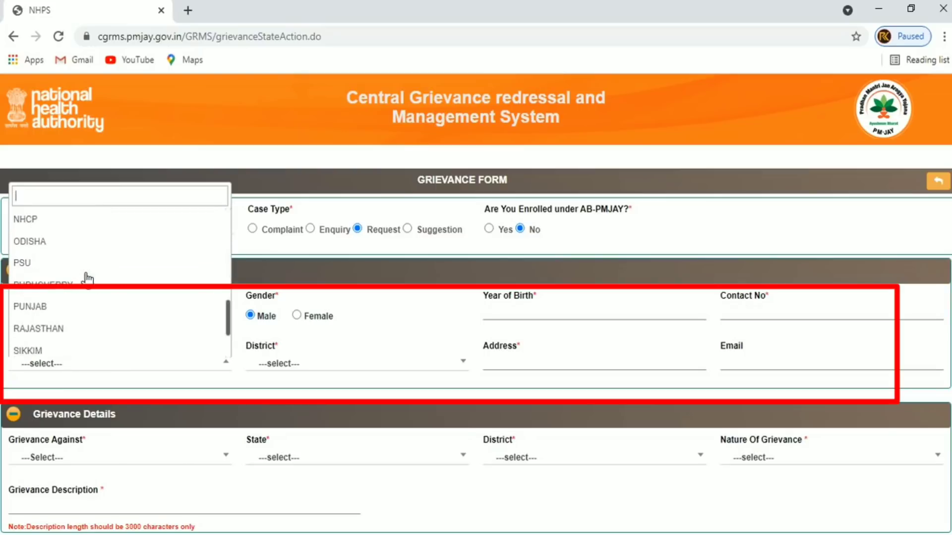
left_click(277, 366)
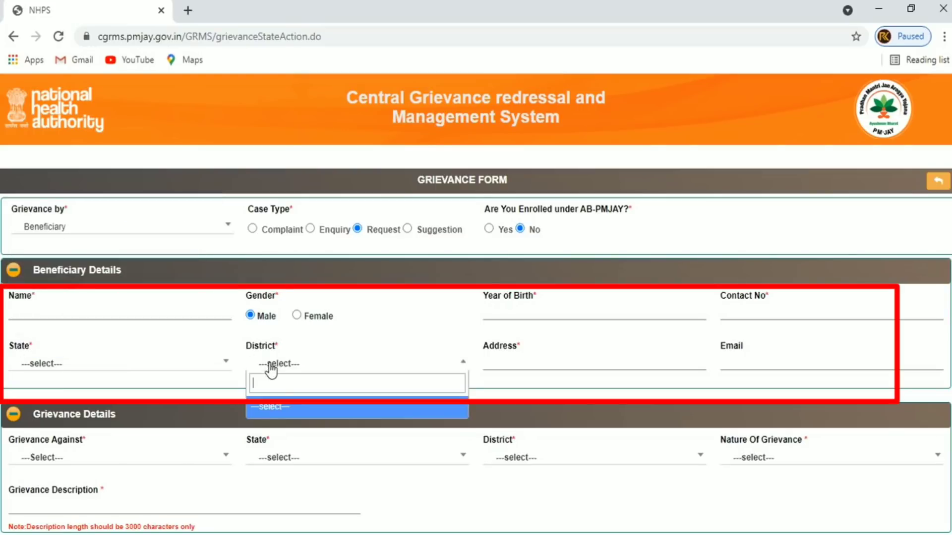
left_click(121, 374)
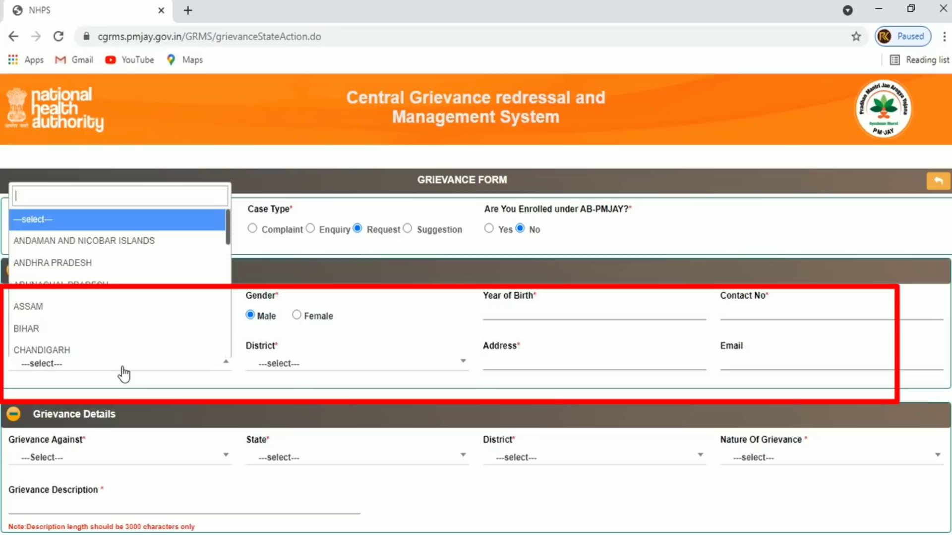
left_click(514, 364)
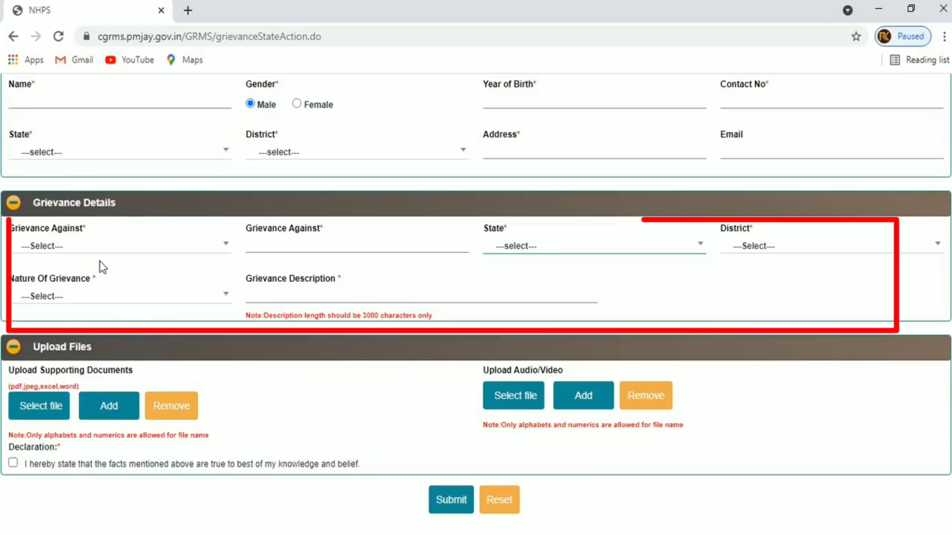
Step: In the grievance details, set Grievance Against to Others and specify it as "Ayushman Bharat Golden card add Name"
left_click(52, 248)
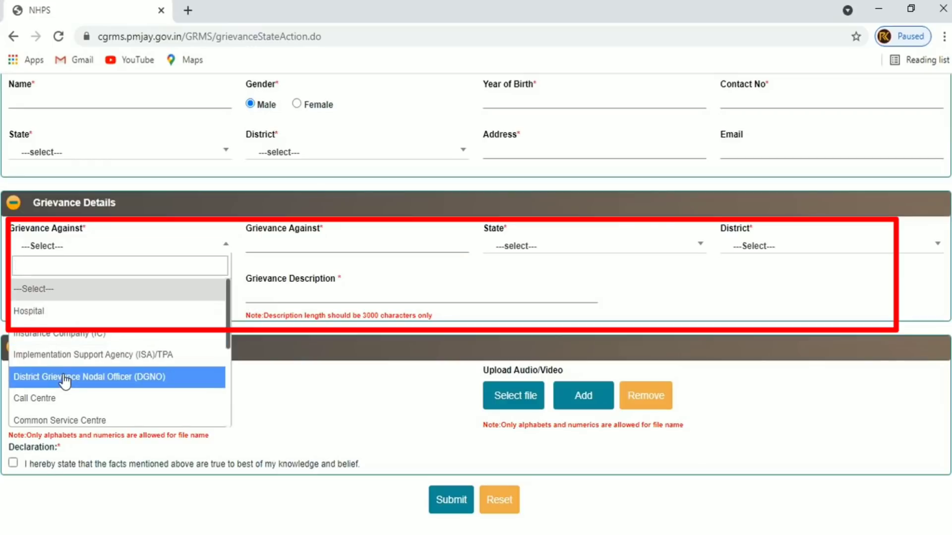
scroll(65, 382, "down", 3)
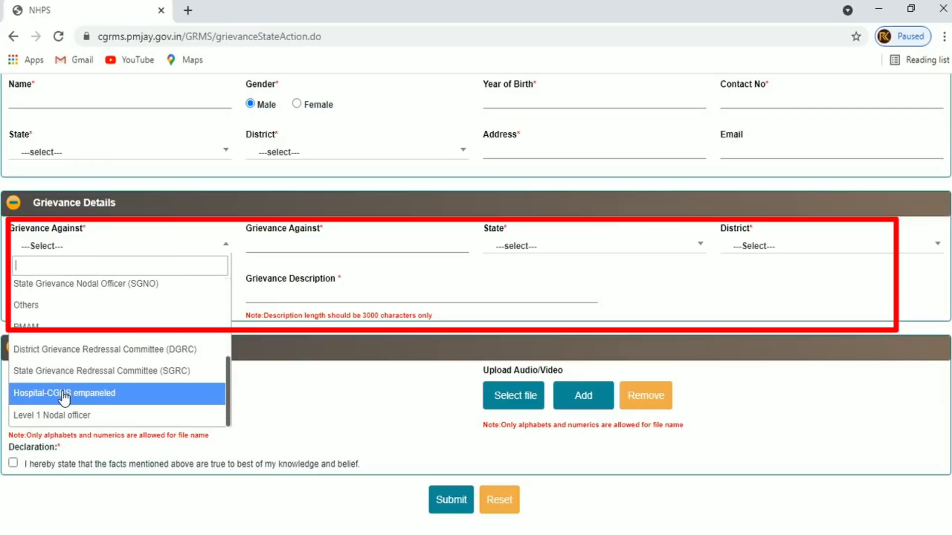
scroll(64, 397, "up", 3)
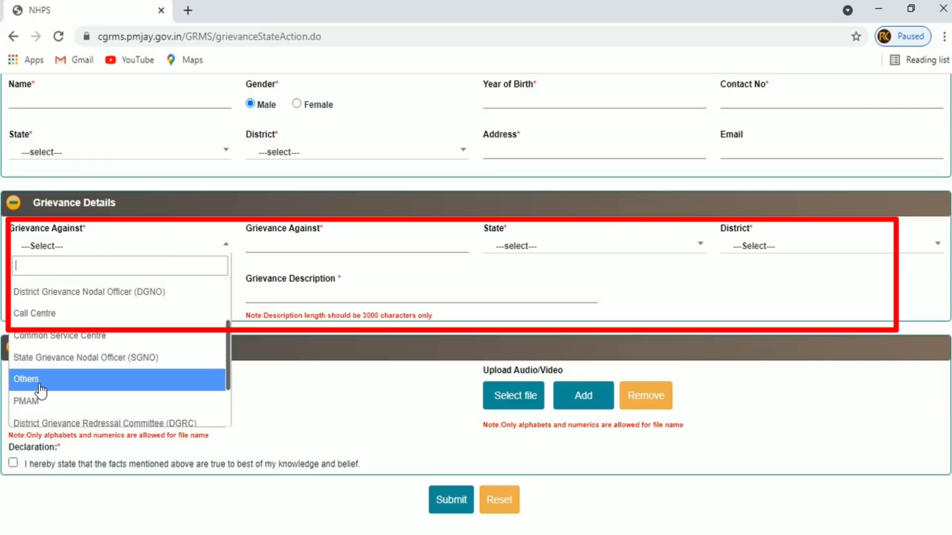
left_click(57, 382)
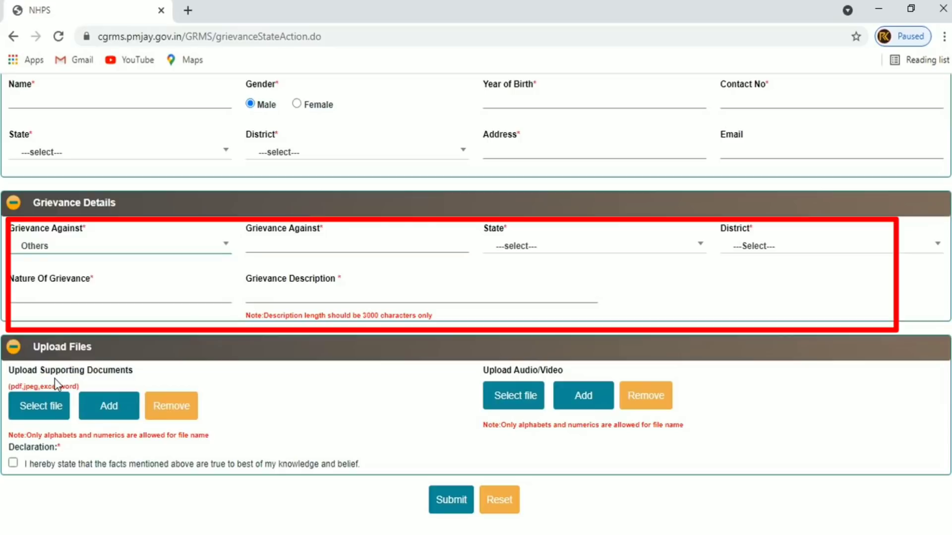
left_click(59, 251)
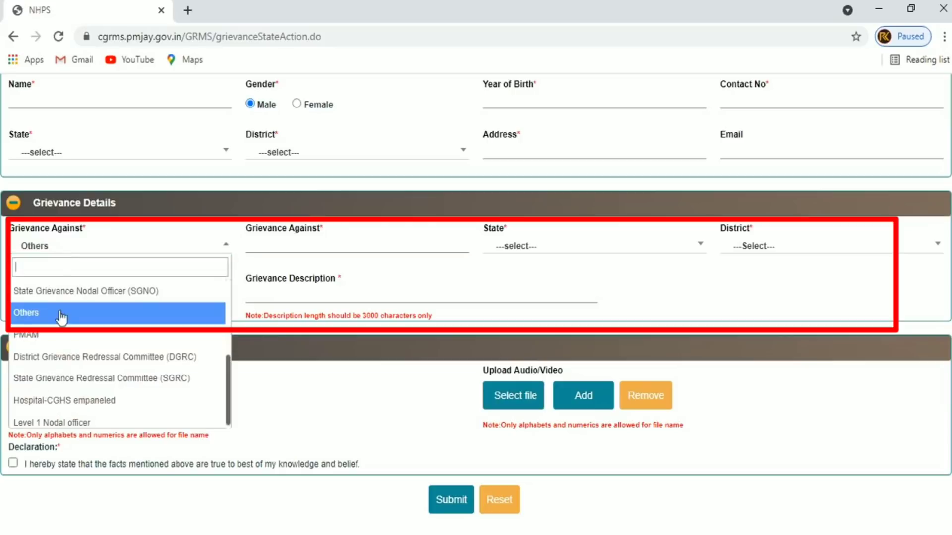
left_click(49, 316)
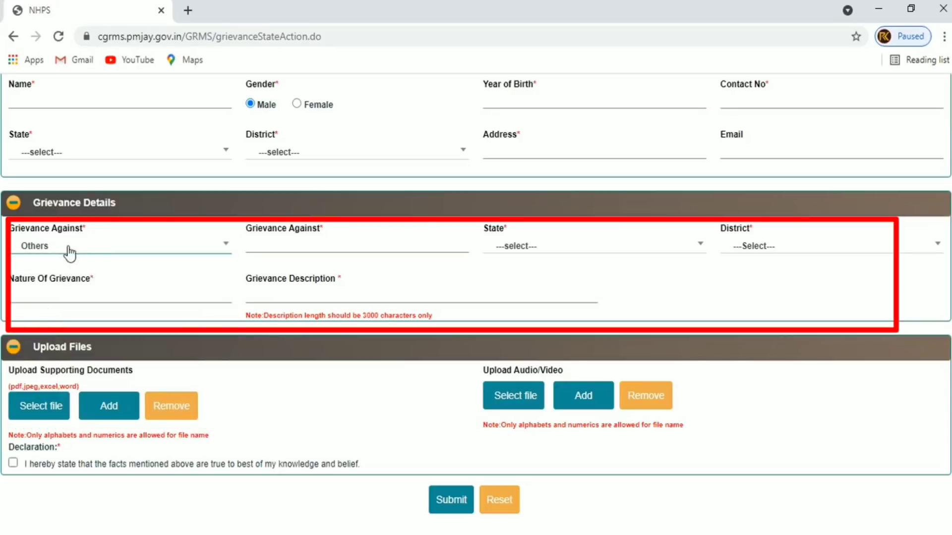
key("Tab")
type("Ayushman Bharat Golden card add Name")
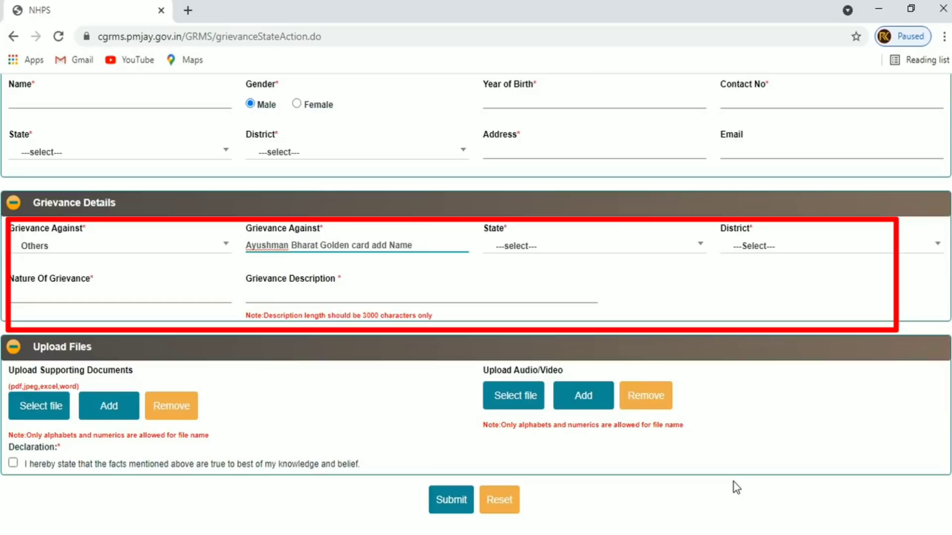
Step: Set the grievance's state to WEST BENGAL and its district to MEDINIPUR EAST
left_click(502, 250)
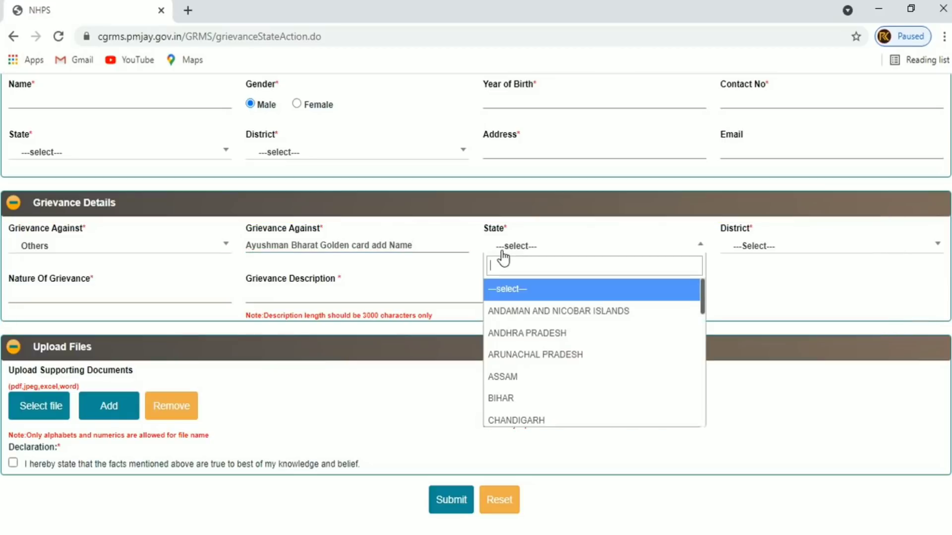
scroll(509, 358, "down", 10)
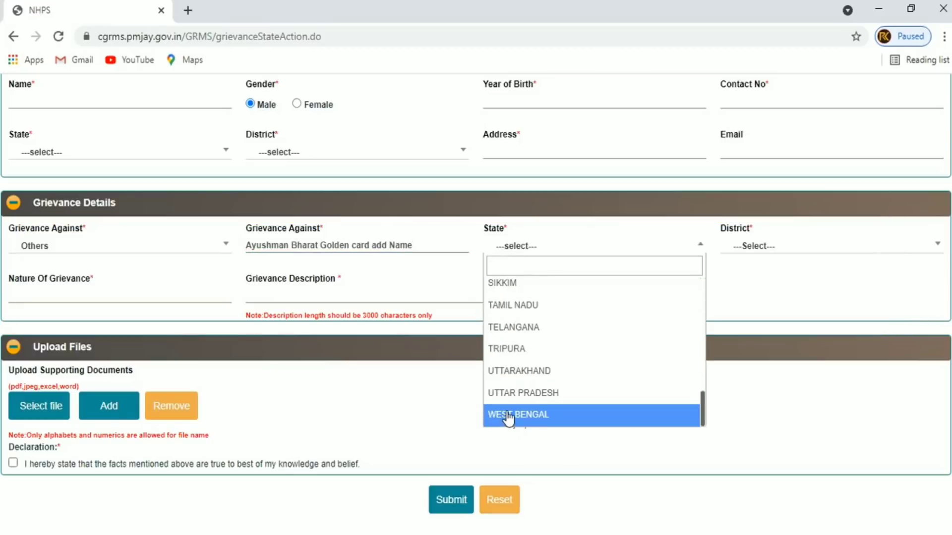
left_click(508, 417)
left_click(656, 276)
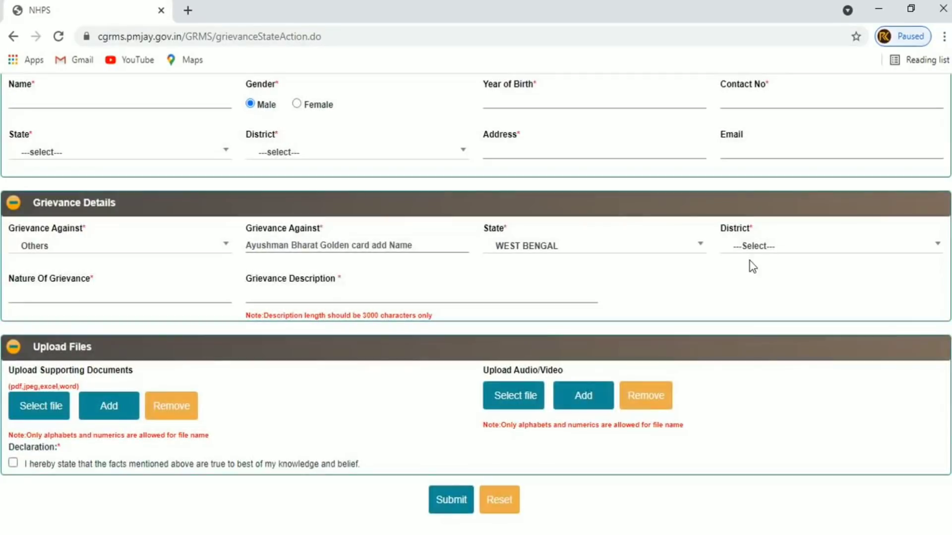
left_click(746, 247)
scroll(778, 382, "down", 4)
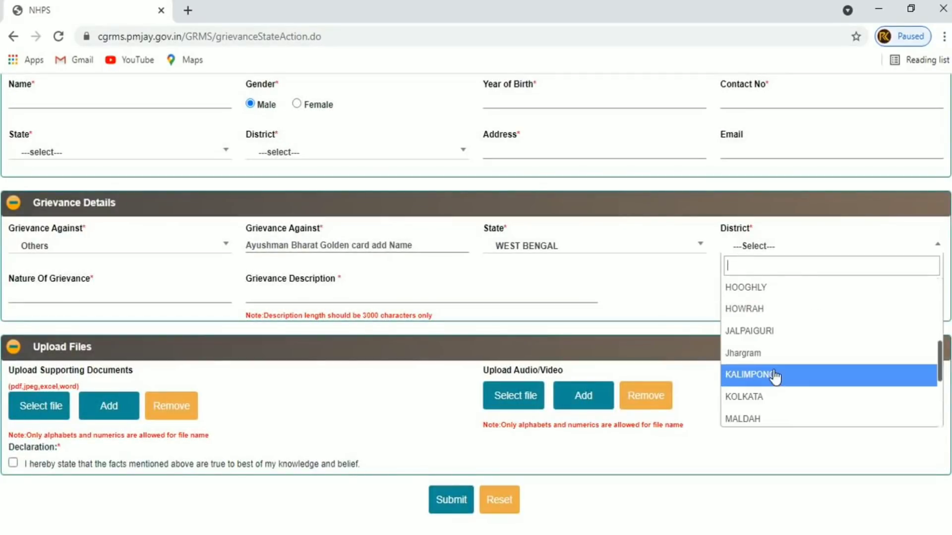
scroll(778, 376, "down", 3)
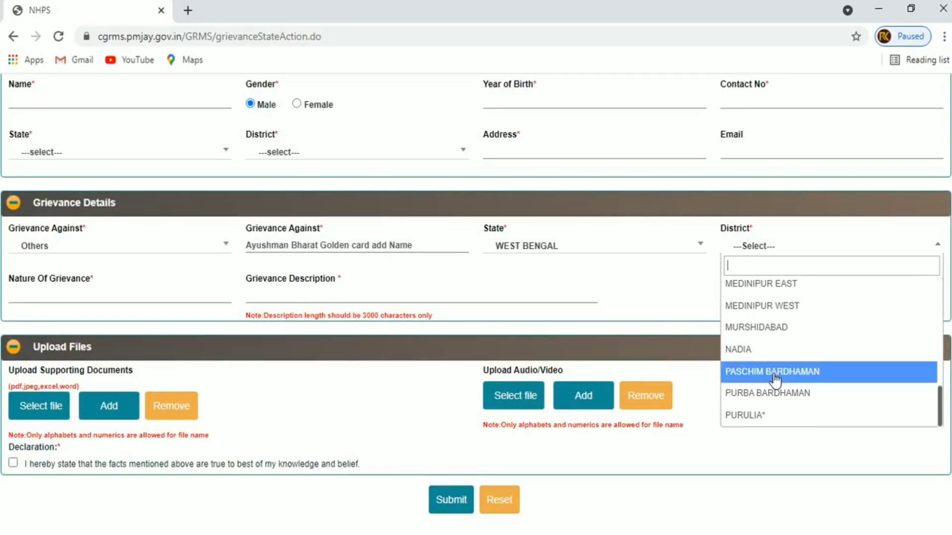
left_click(766, 291)
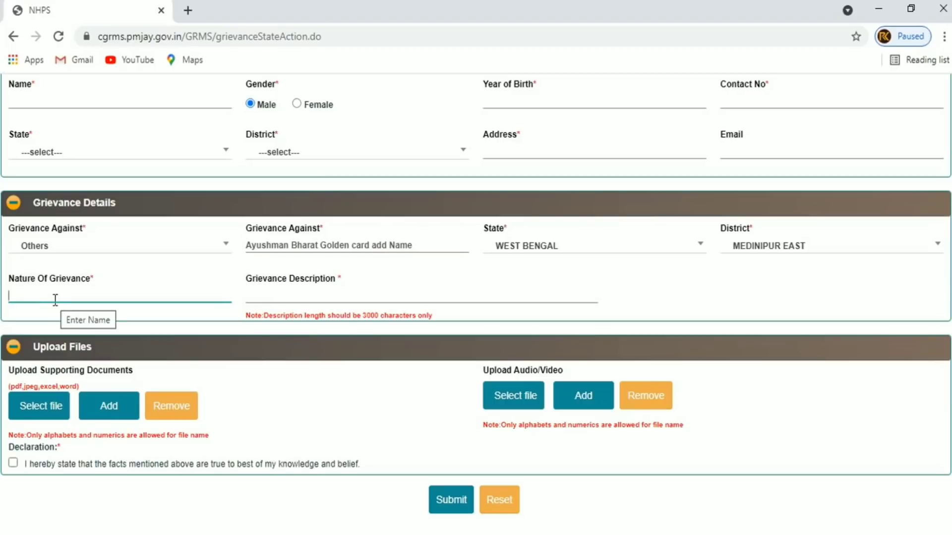
Step: Enter the nature "Ayushman Bharat Yojana" and the description "Sir my name is not Ayushman Bharat card list, so i demand to include my name"
type("Ay")
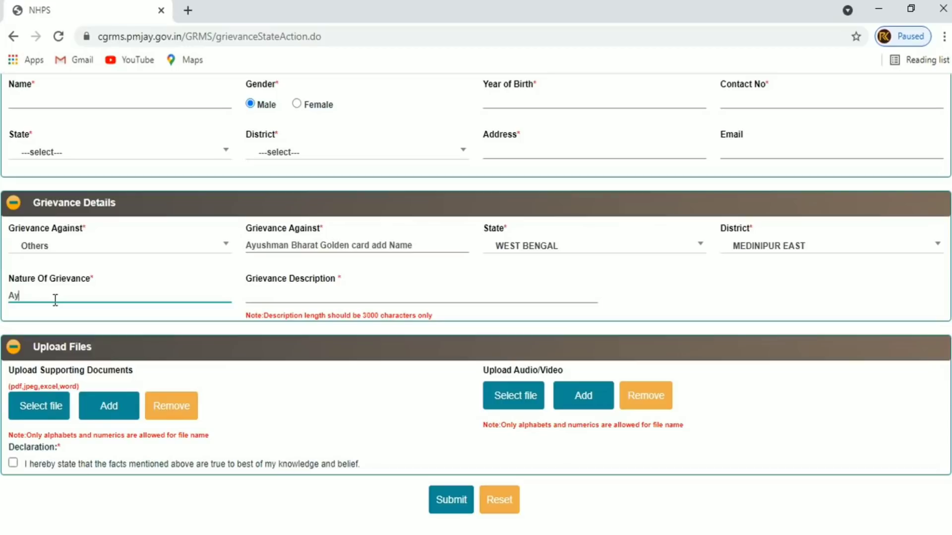
type("ushman Bharat Yojana")
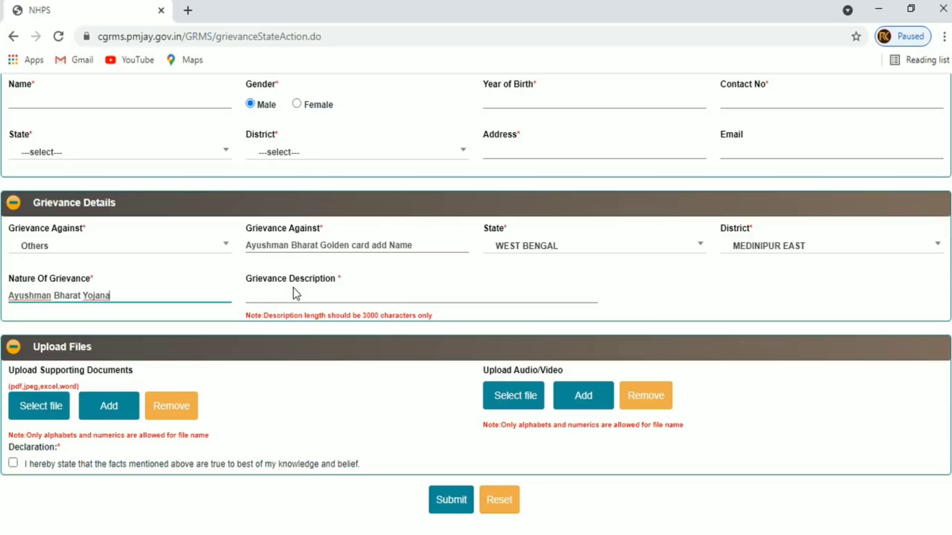
left_click(262, 296)
type("Sir my name is not Ayushman Bharat card list, so i demand to include my name")
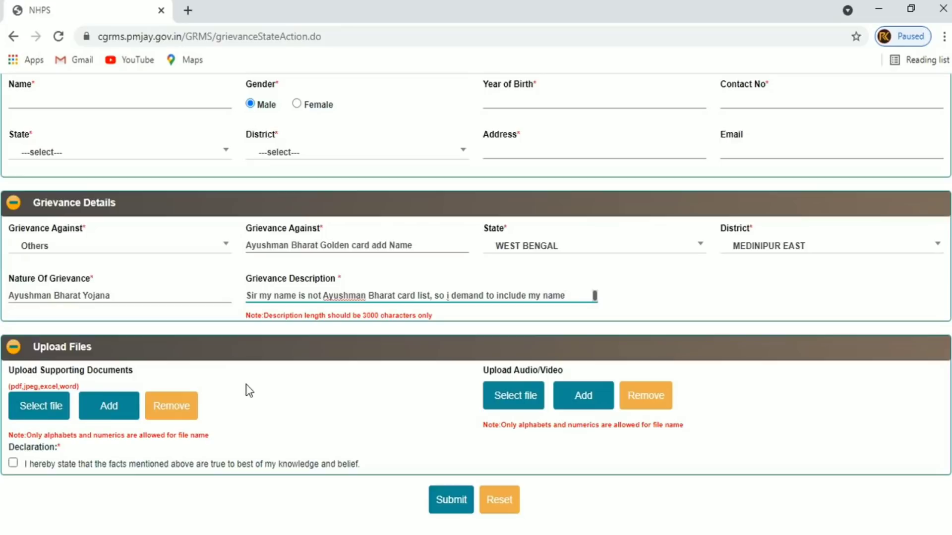
left_click(39, 412)
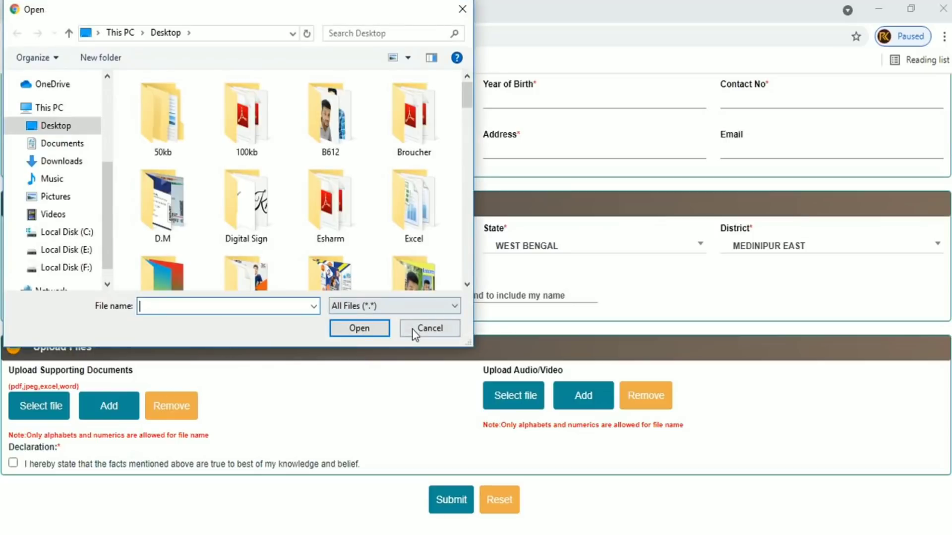
left_click(412, 329)
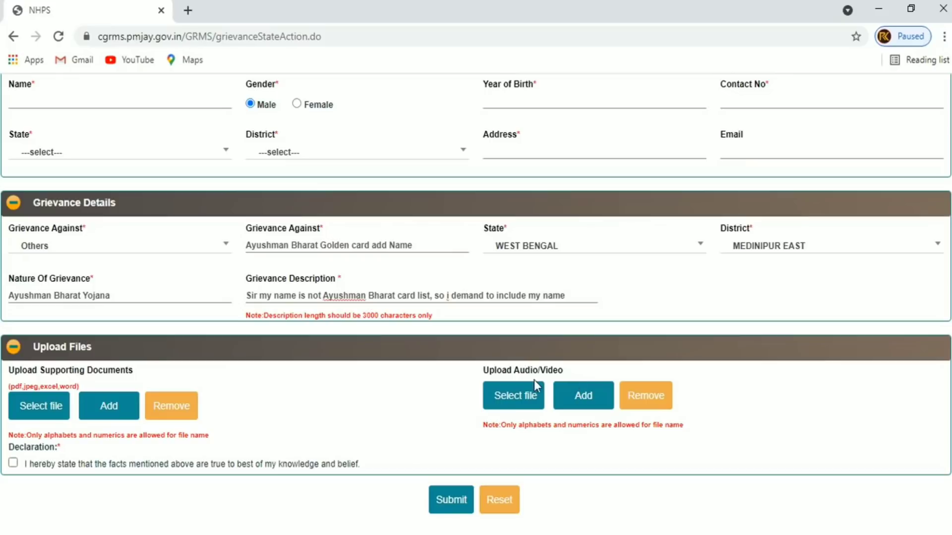
left_click(504, 397)
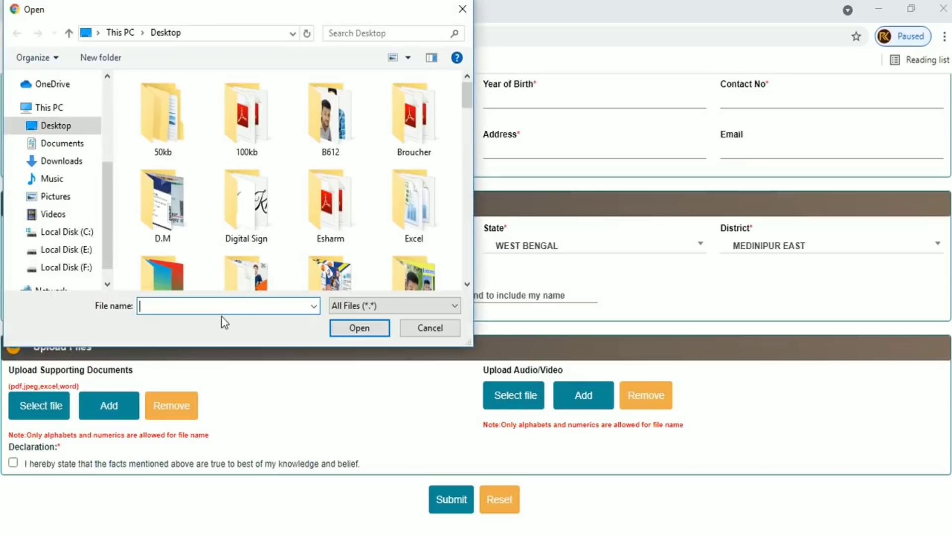
left_click(430, 328)
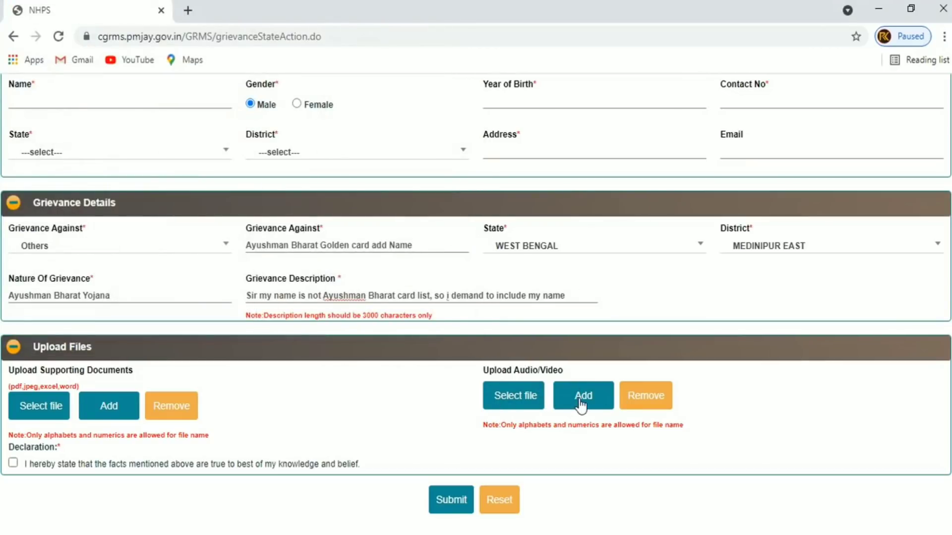
Step: Accept the declaration that the facts stated in the grievance form are true
left_click(13, 464)
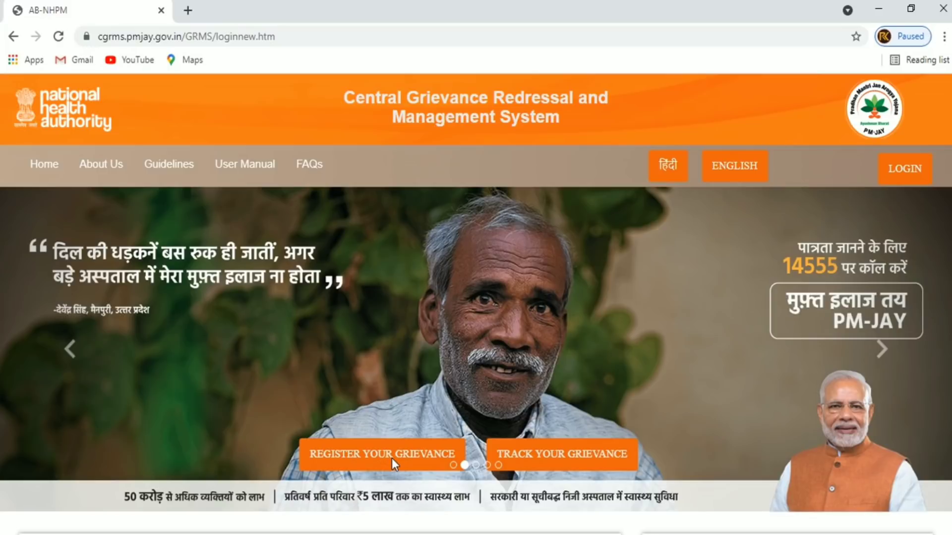
Step: Open the grievance status lookup from the portal's home page, ready for entering the UGN
left_click(555, 463)
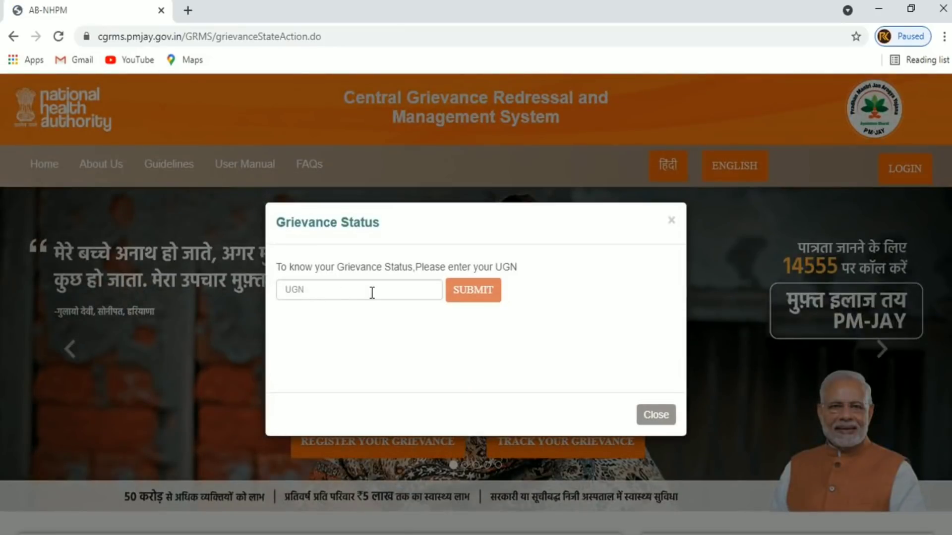
left_click(309, 290)
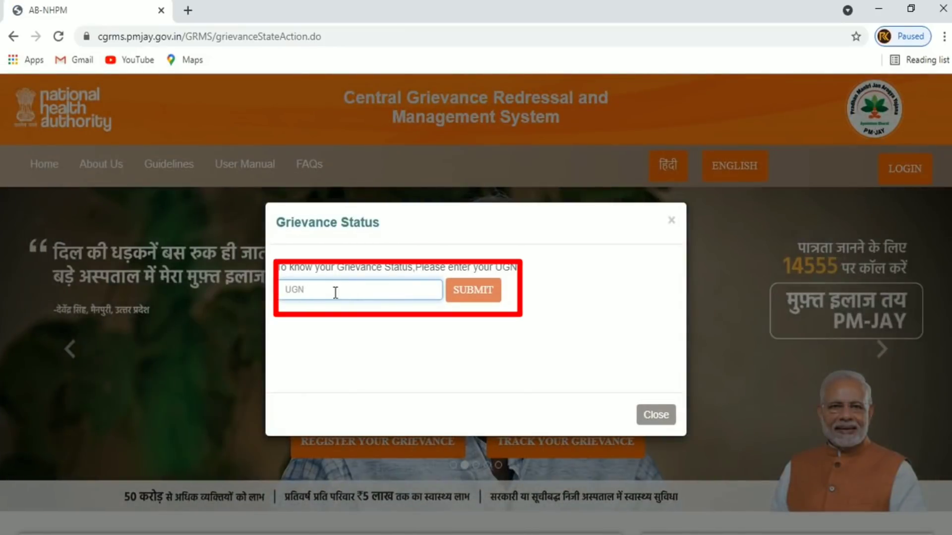